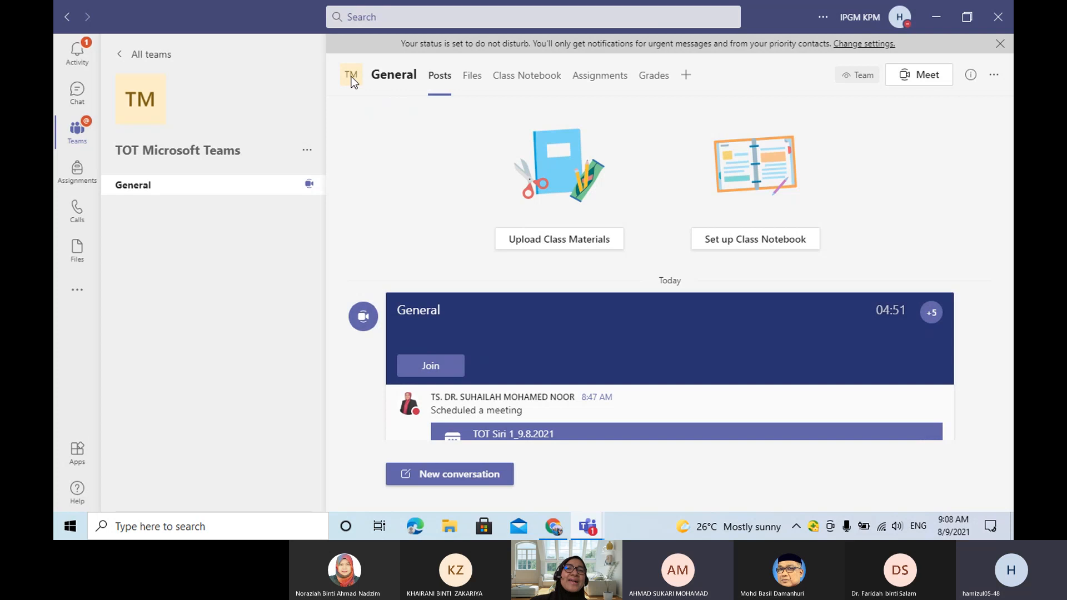
# - Allow the meeting participant's request to take control of the shared screen
pyautogui.rightClick(66, 21)
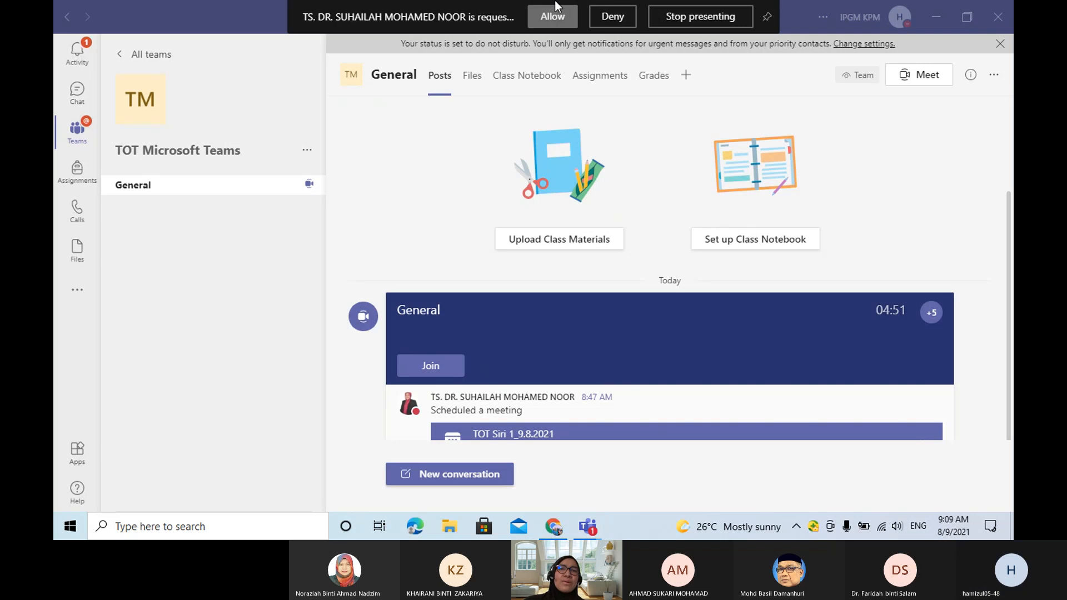
pyautogui.click(553, 18)
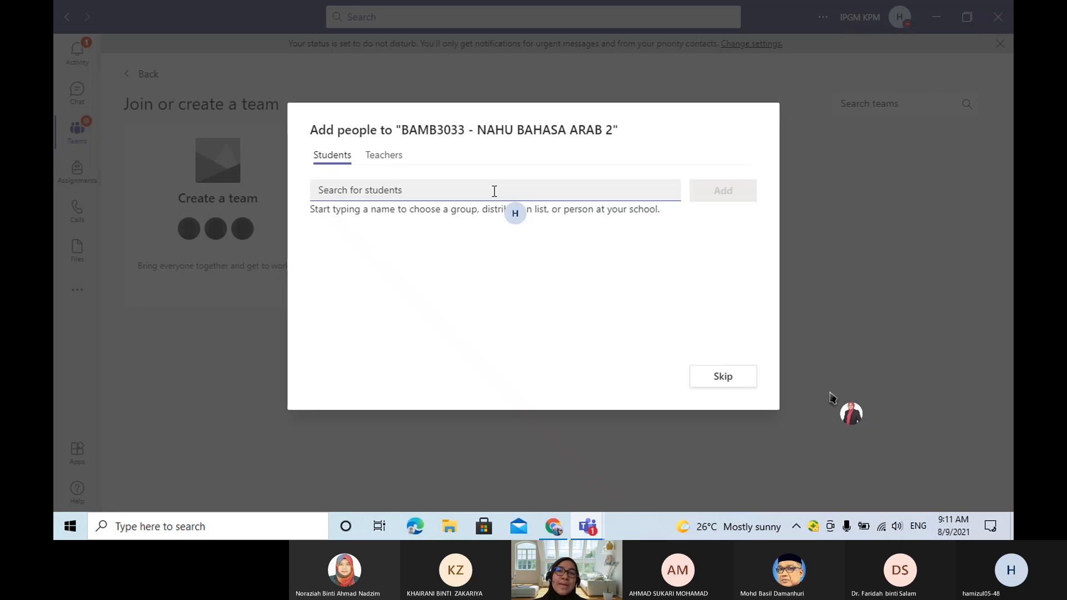
# - Find and select four colleagues as students for the BAMB3033 - NAHU BAHASA ARAB 2 team
pyautogui.click(385, 161)
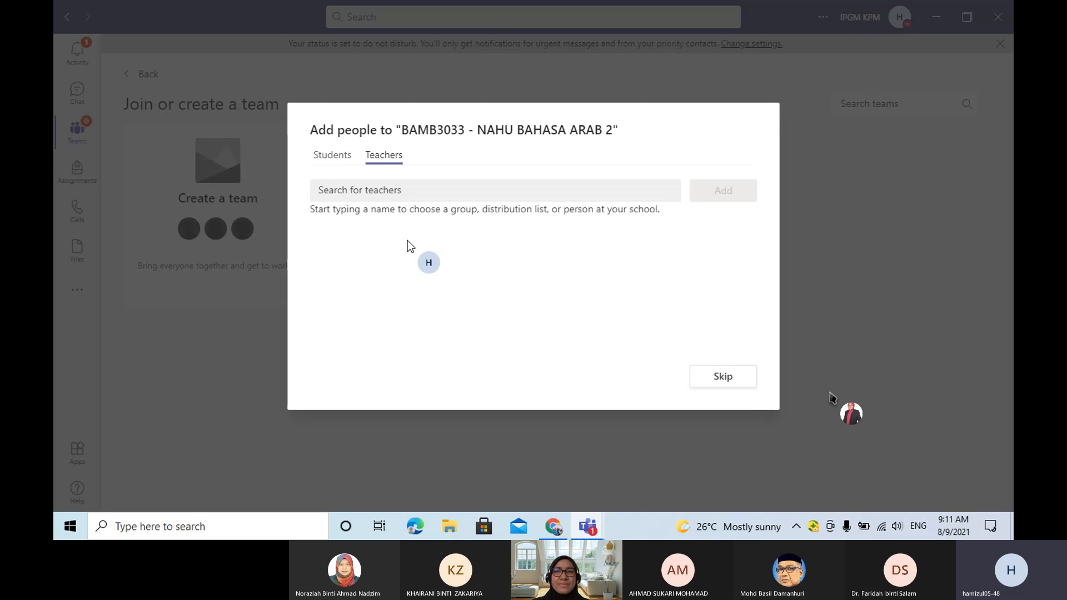
pyautogui.click(343, 158)
pyautogui.click(340, 192)
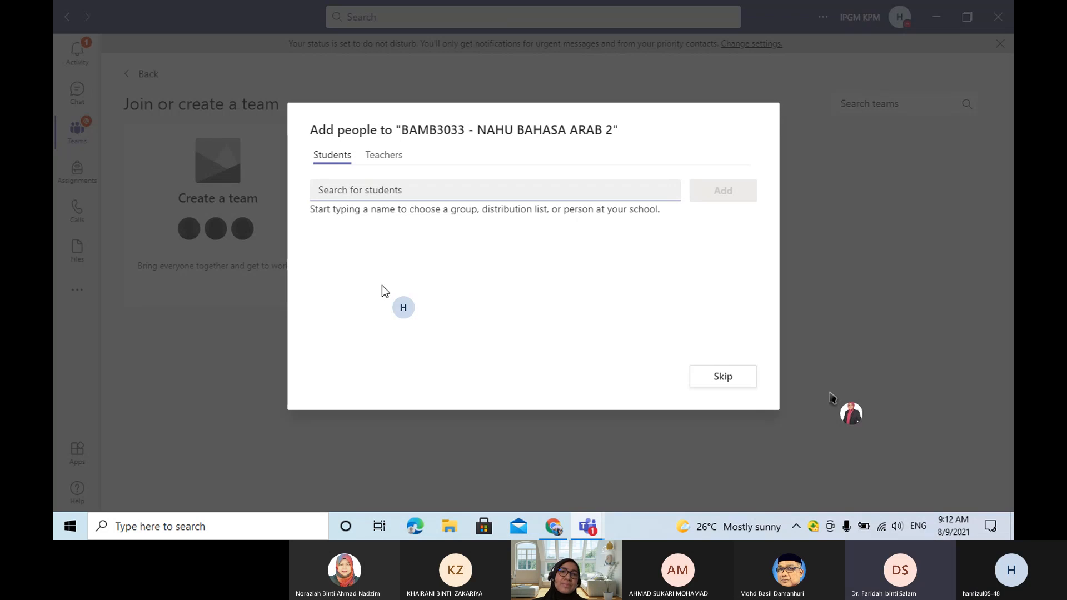
pyautogui.write('fa')
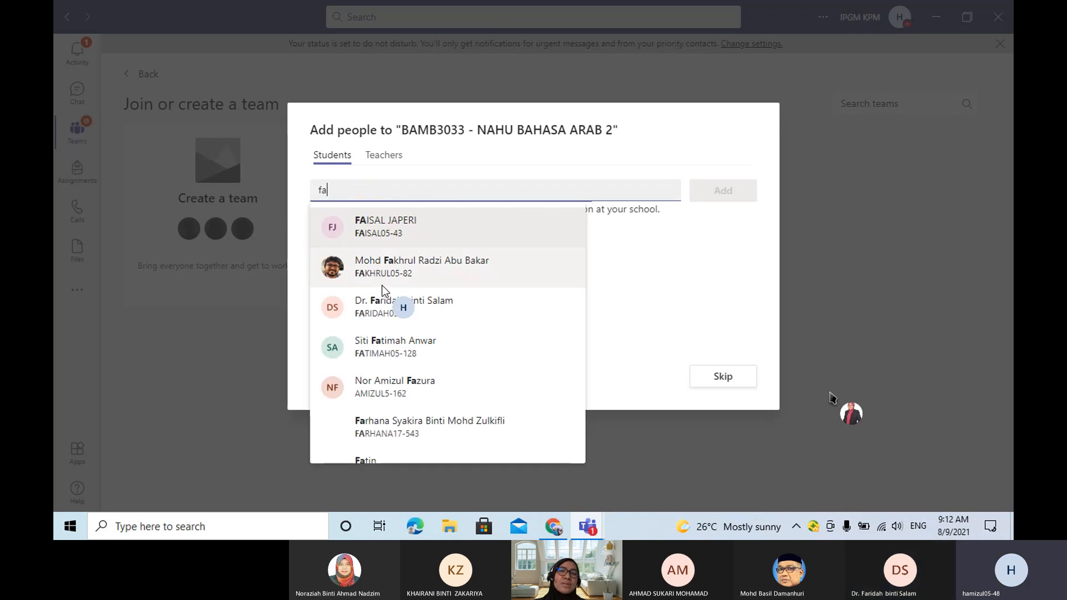
pyautogui.click(388, 303)
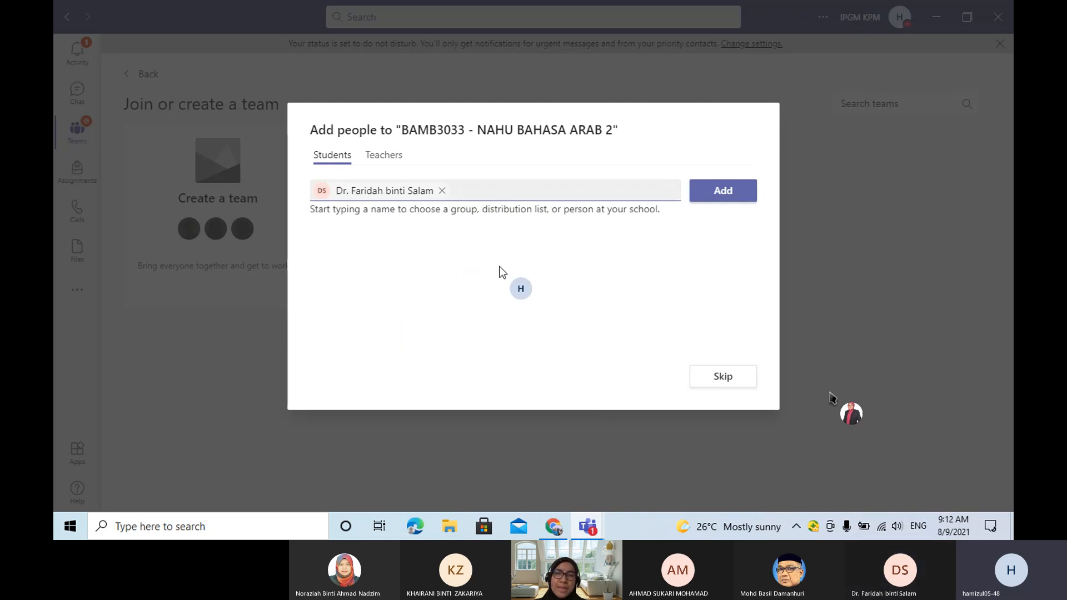
pyautogui.write('suka')
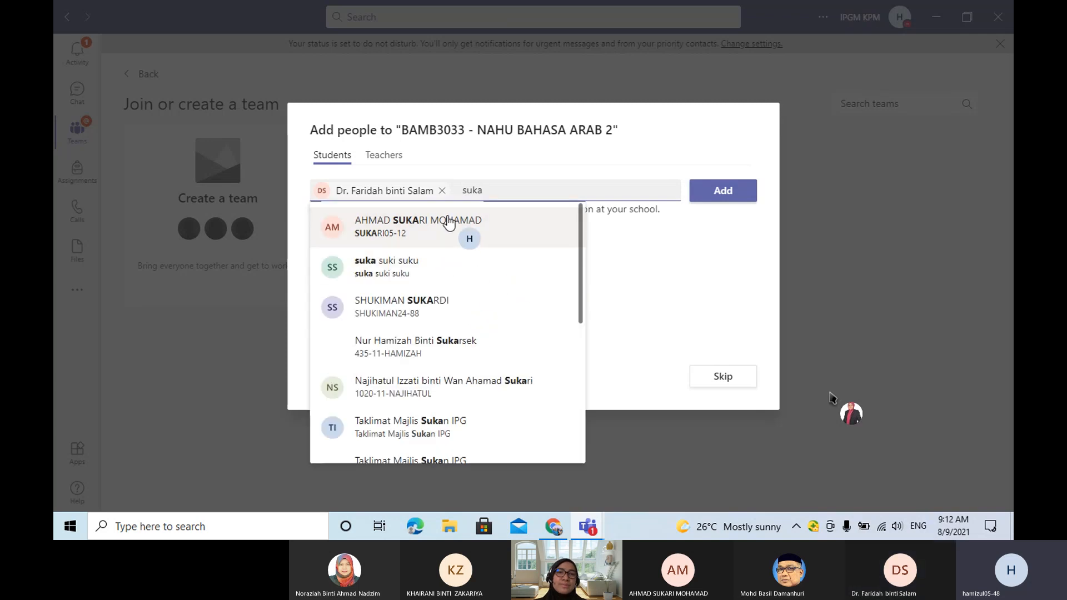
pyautogui.click(450, 223)
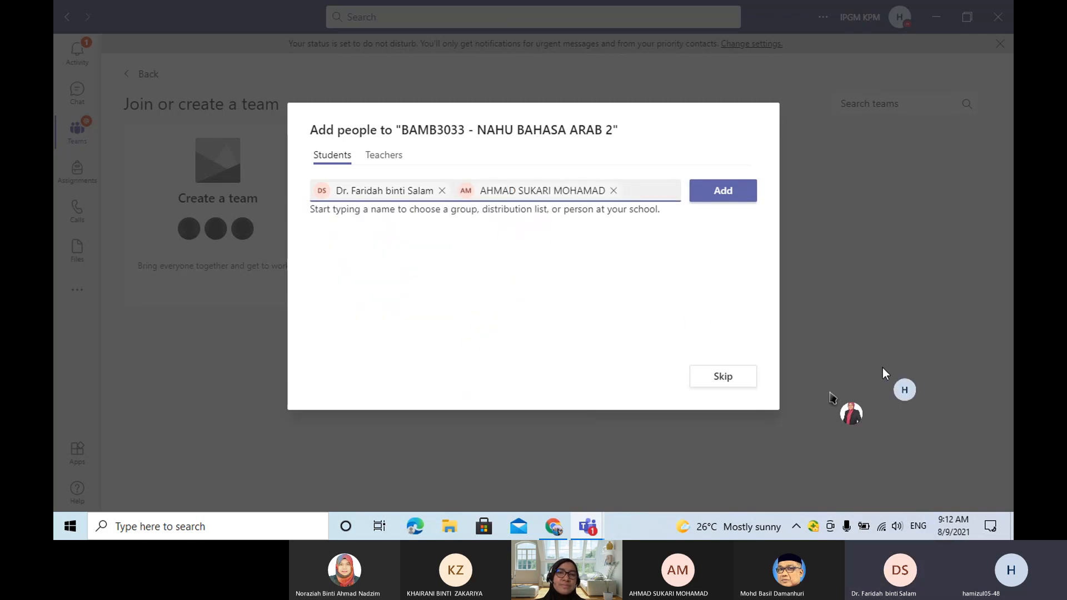
pyautogui.write('kha')
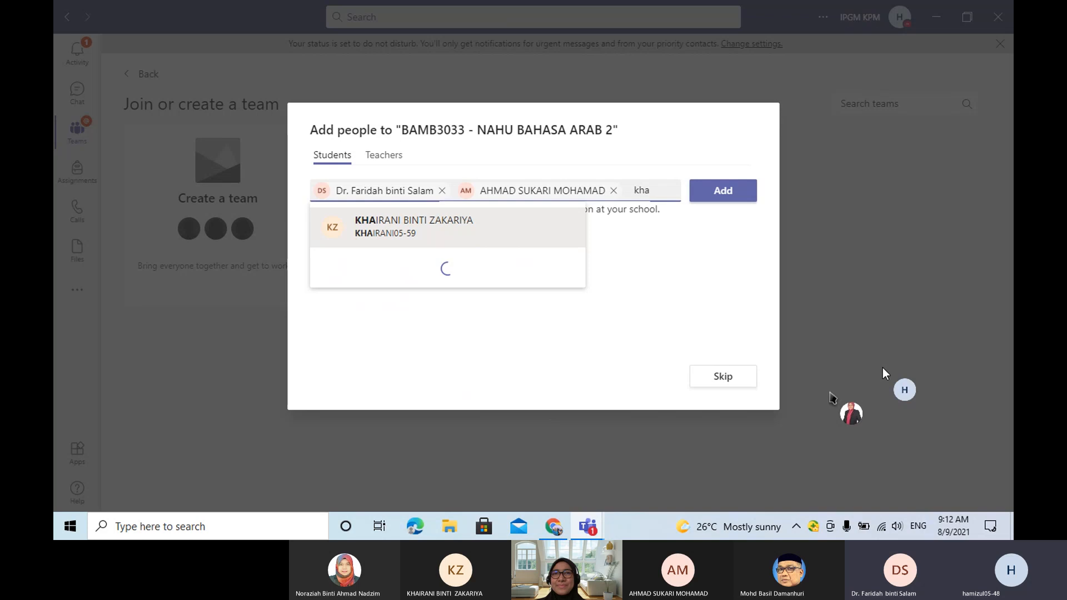
pyautogui.click(454, 240)
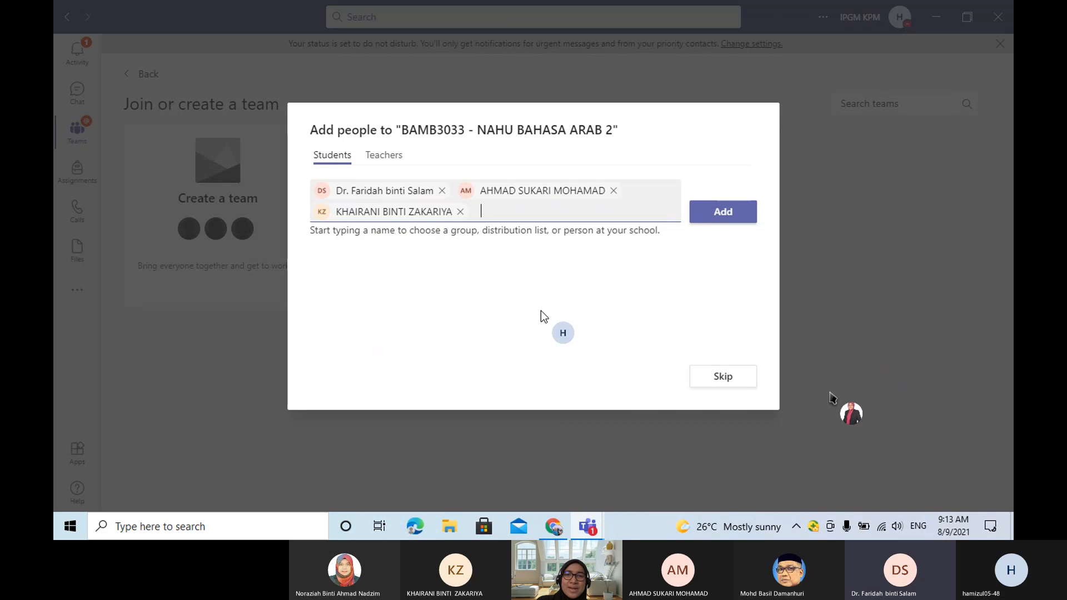
pyautogui.write('ba')
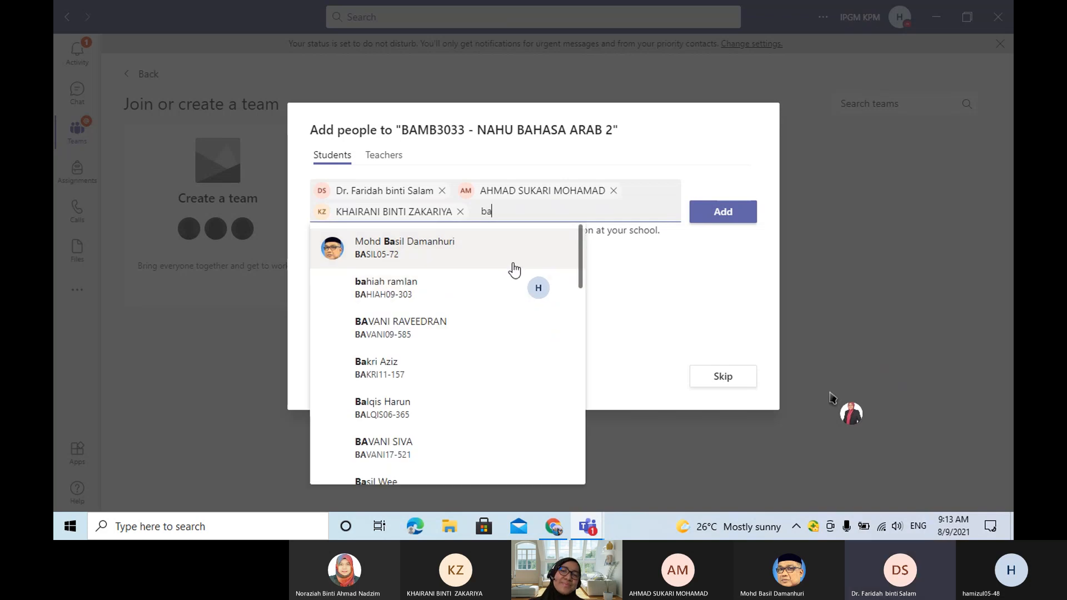
pyautogui.click(507, 258)
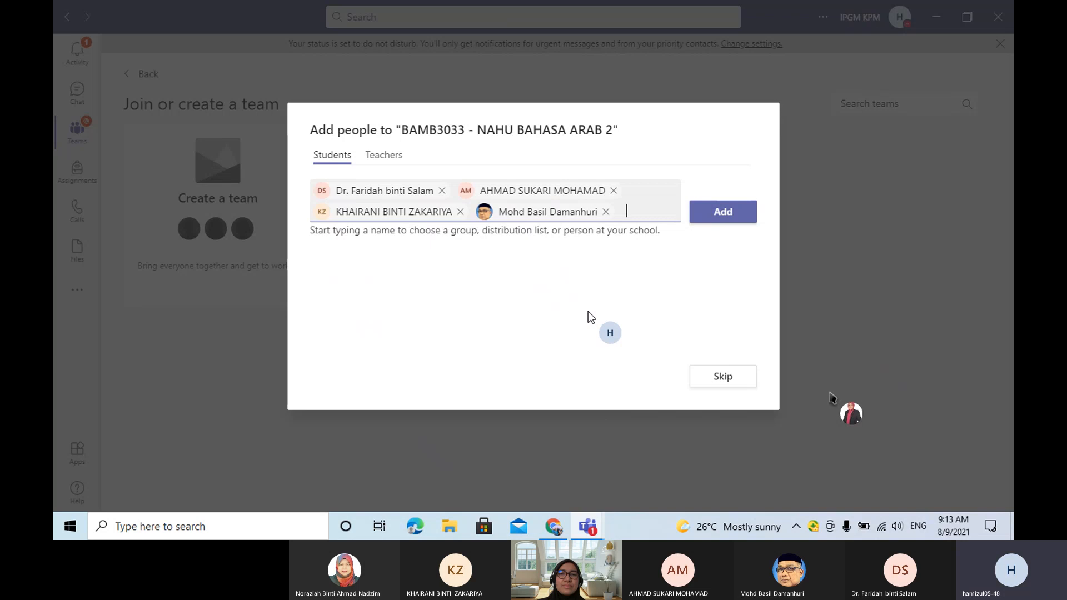
pyautogui.write('azi')
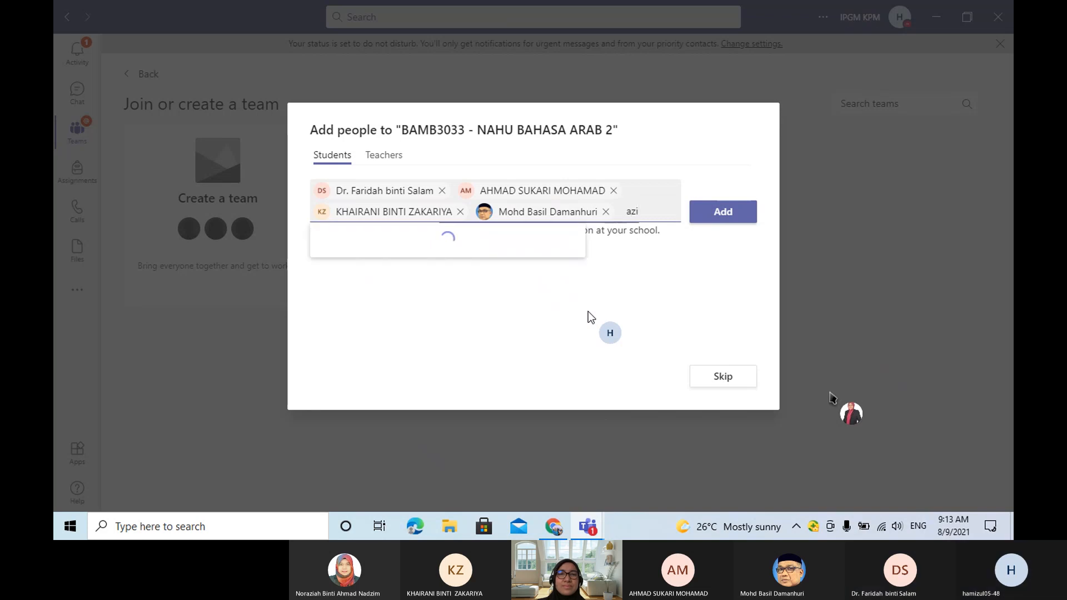
pyautogui.write('a')
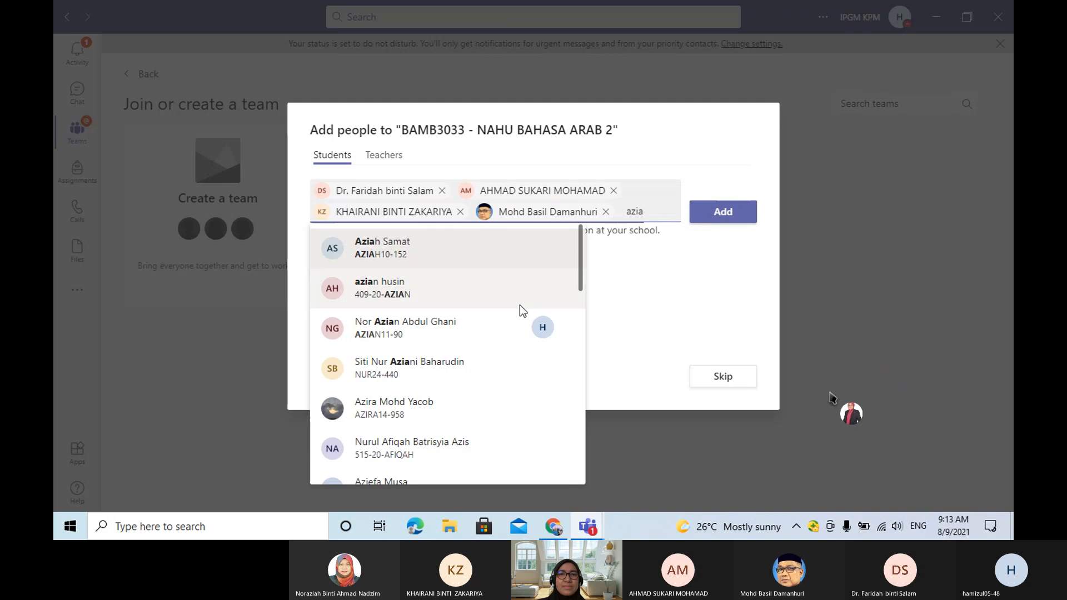
pyautogui.scroll(-5, 482, 412)
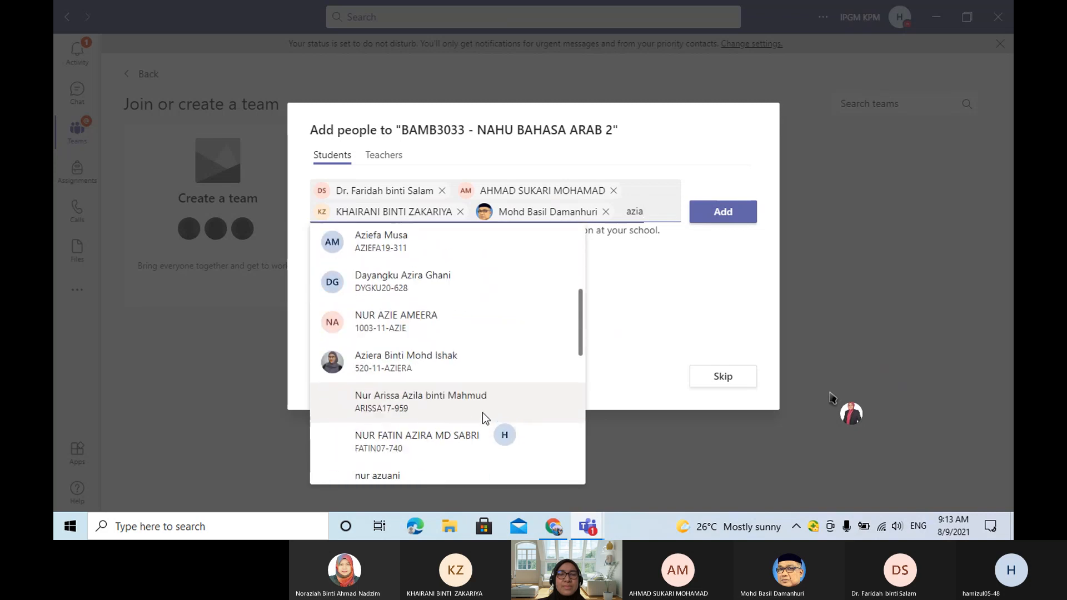
pyautogui.scroll(-3, 482, 398)
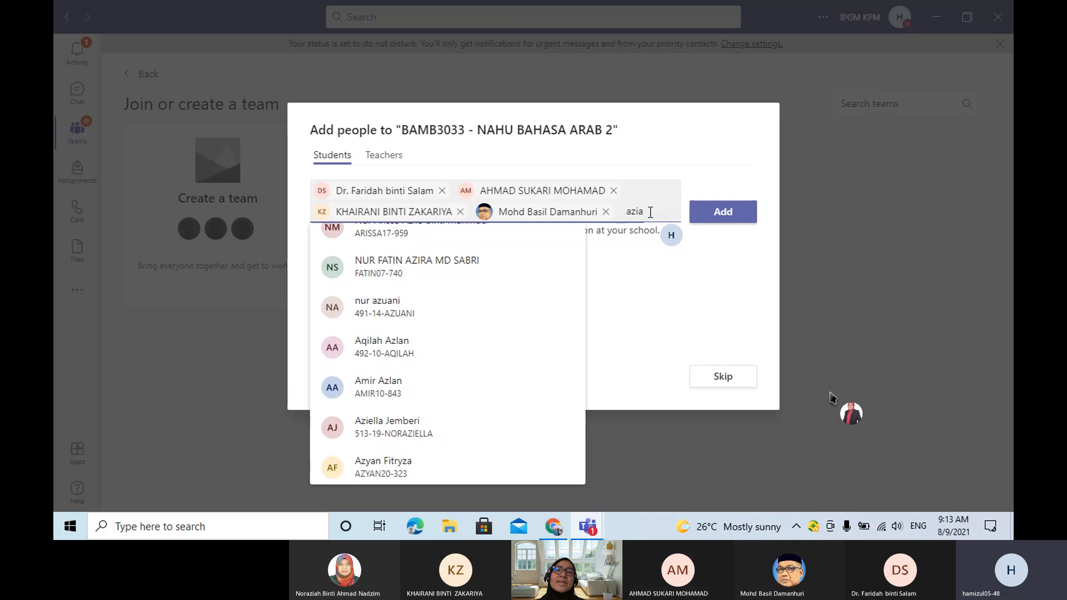
pyautogui.press('BackSpace')
pyautogui.press('BackSpace')
pyautogui.press('BackSpace')
pyautogui.press('BackSpace')
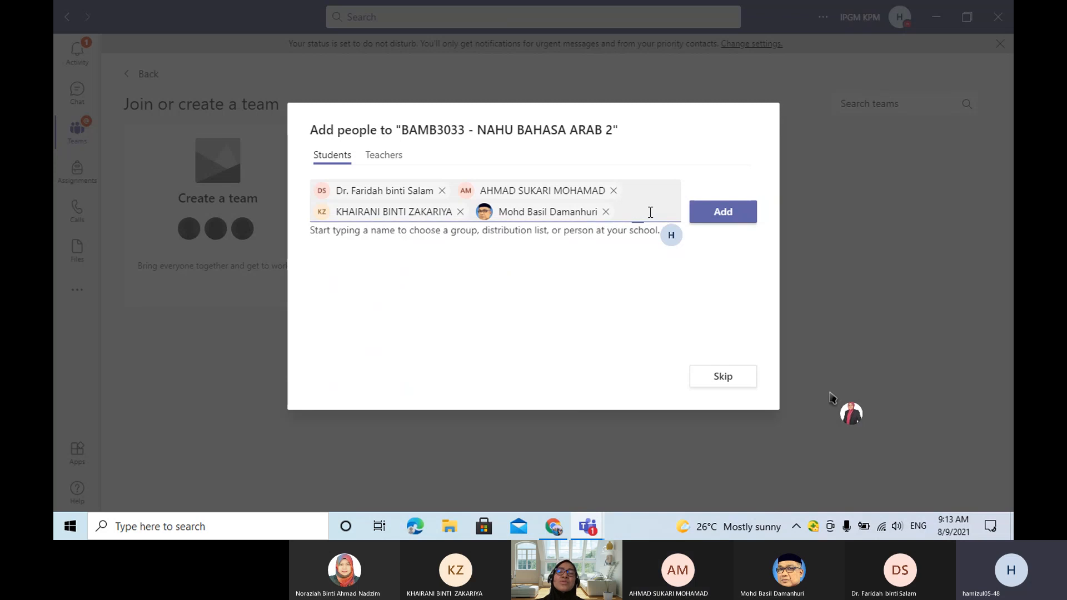
# - Add the four selected students to the team and close the add-people dialog
pyautogui.click(737, 216)
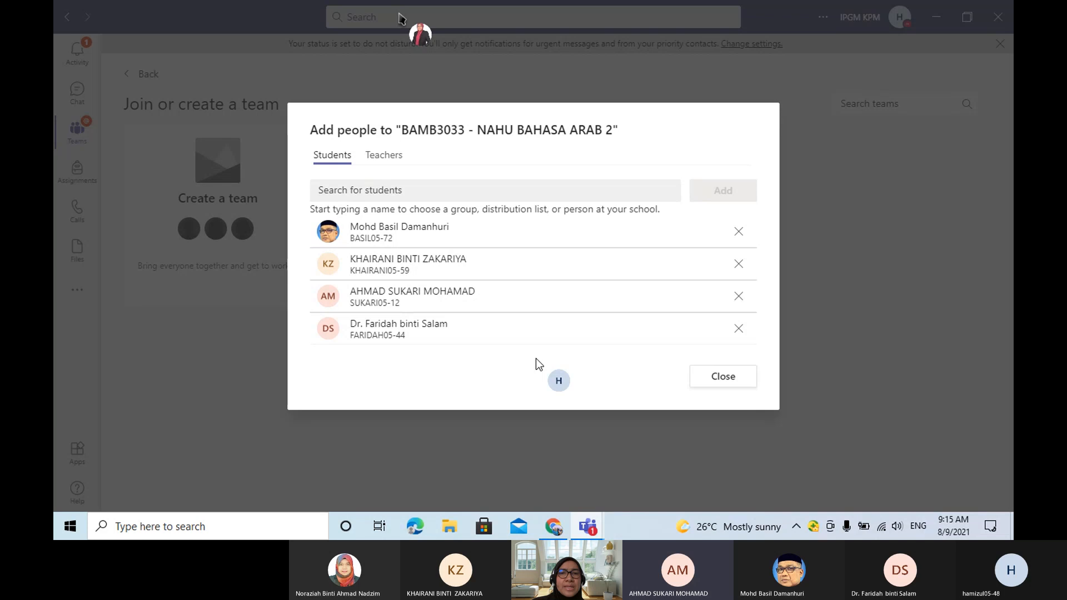
pyautogui.click(721, 377)
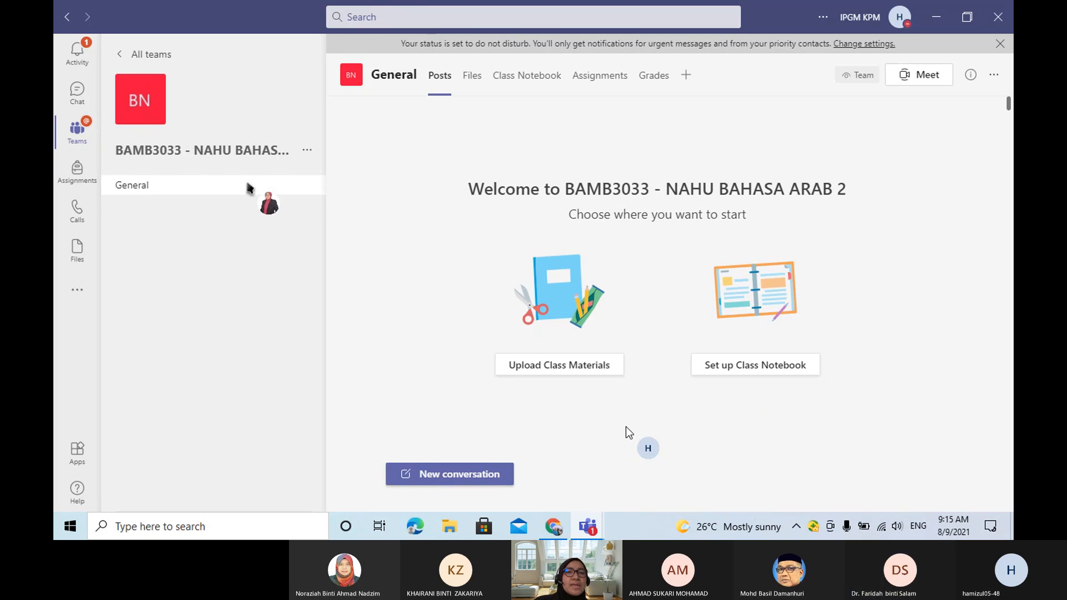
# - Open the management page of the BAMB3033 - NAHU BAHASA ARAB 2 team and expand its members and guests list
pyautogui.click(307, 151)
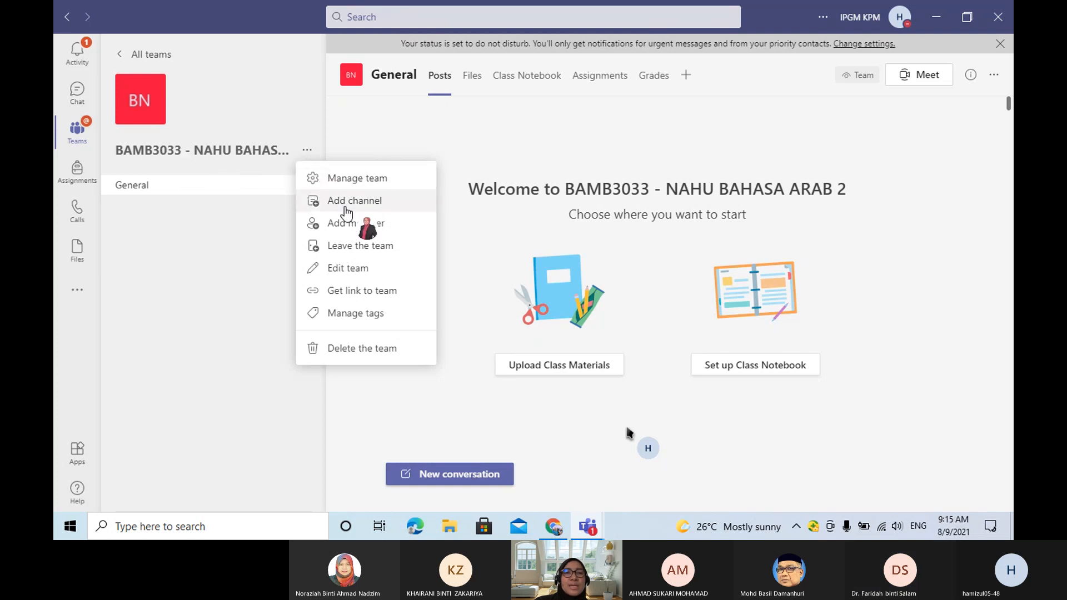
pyautogui.click(375, 182)
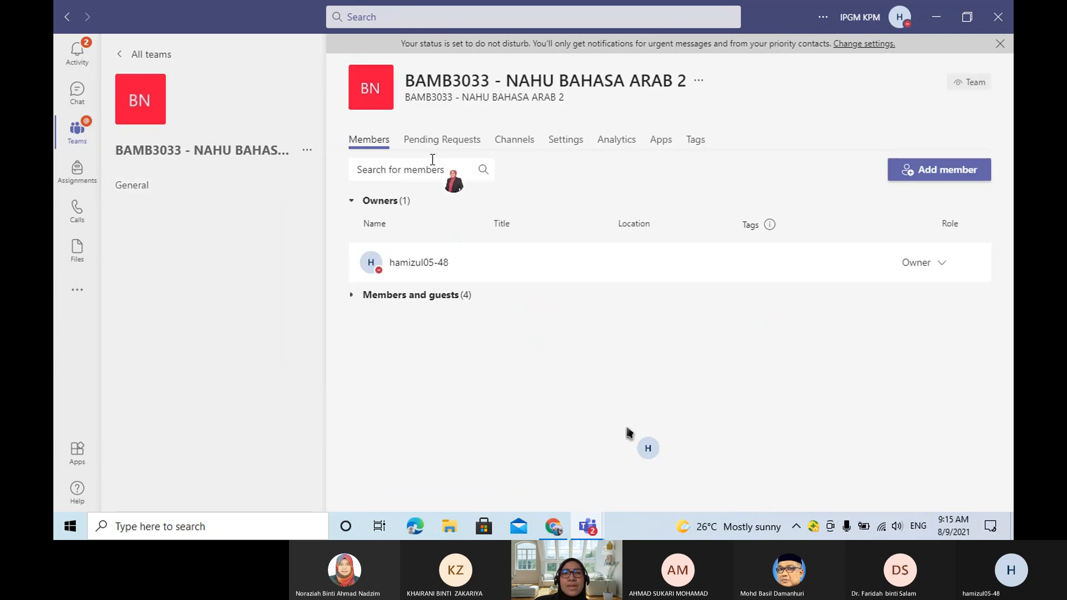
pyautogui.click(399, 298)
pyautogui.moveTo(645, 318)
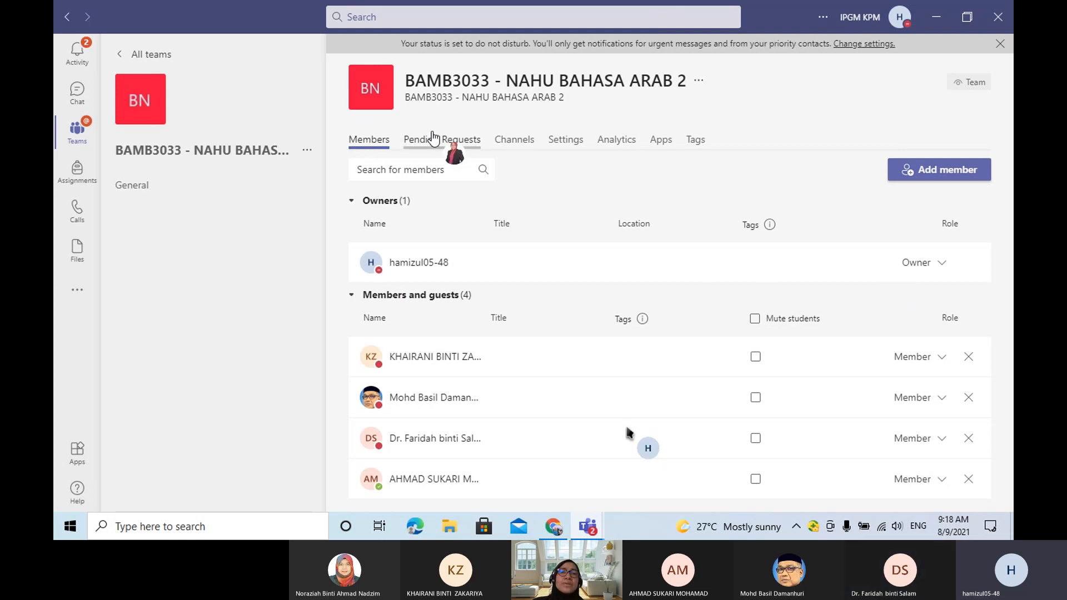
# - Generate a team code in the team's settings, show it in full screen and return to the settings
pyautogui.click(564, 140)
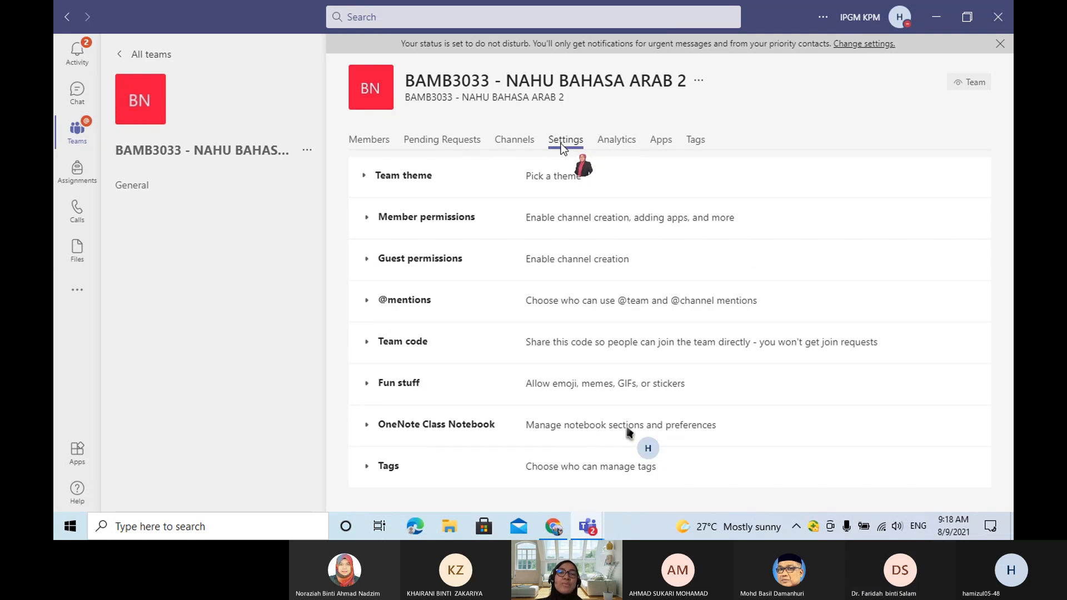
pyautogui.click(415, 351)
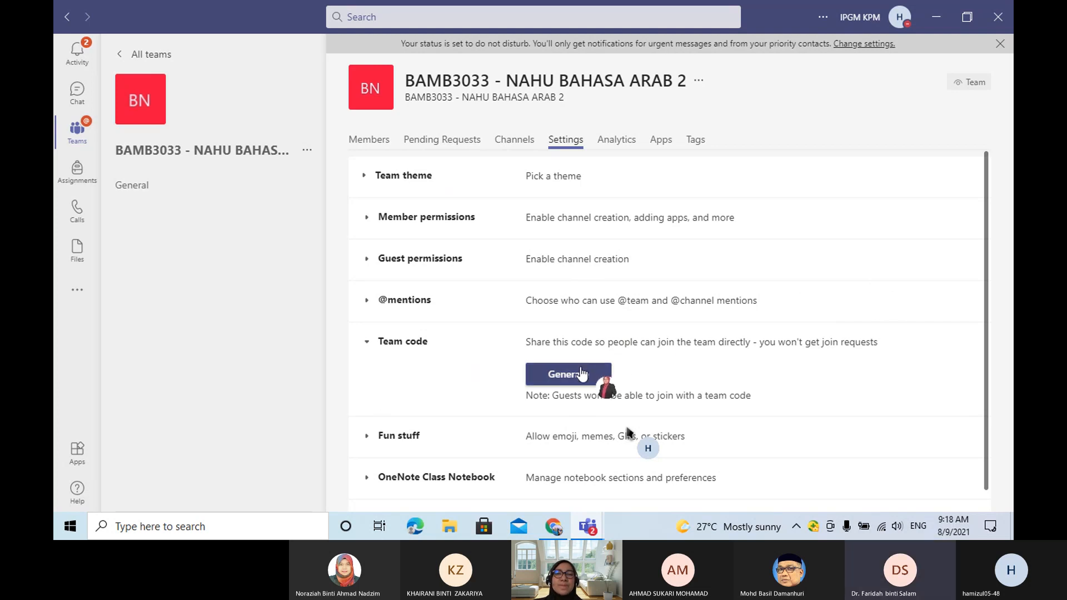
pyautogui.click(563, 383)
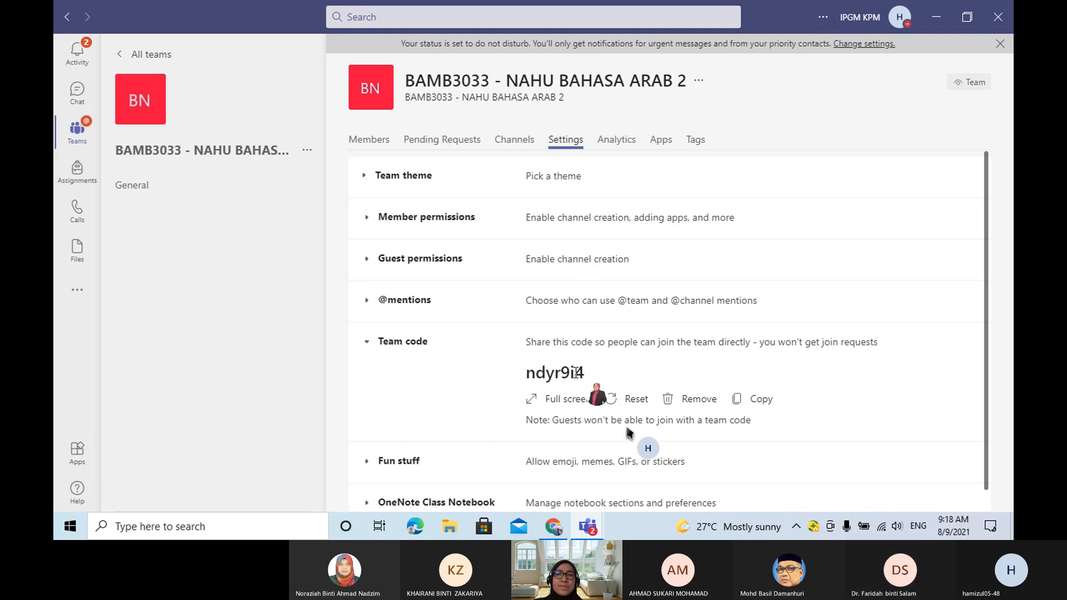
pyautogui.click(533, 400)
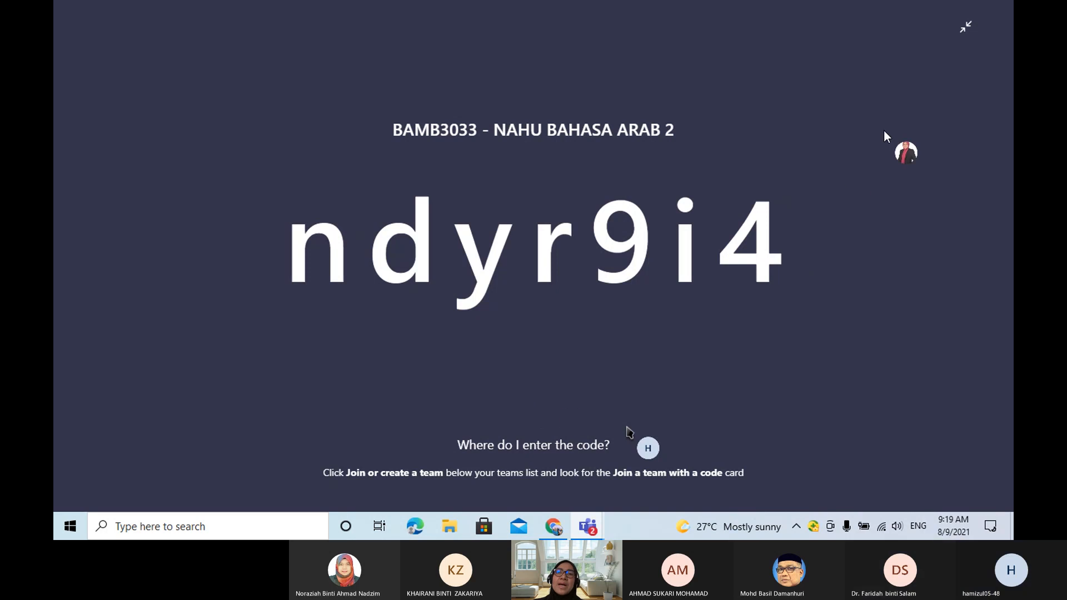
pyautogui.click(966, 37)
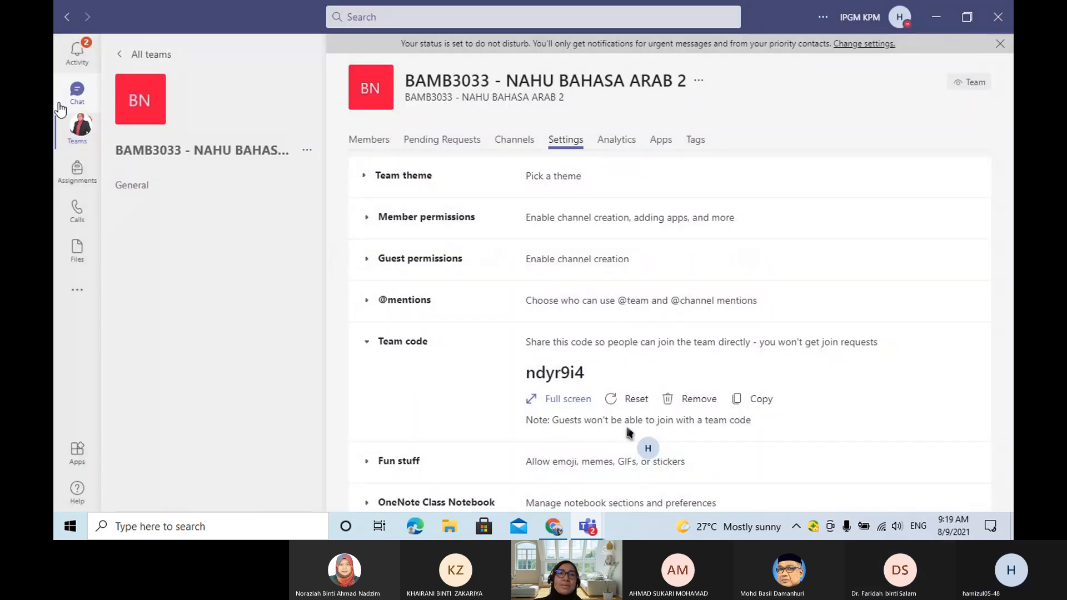
# - Return to the list of all teams, look at where a team can be joined with a code, and go back
pyautogui.click(84, 134)
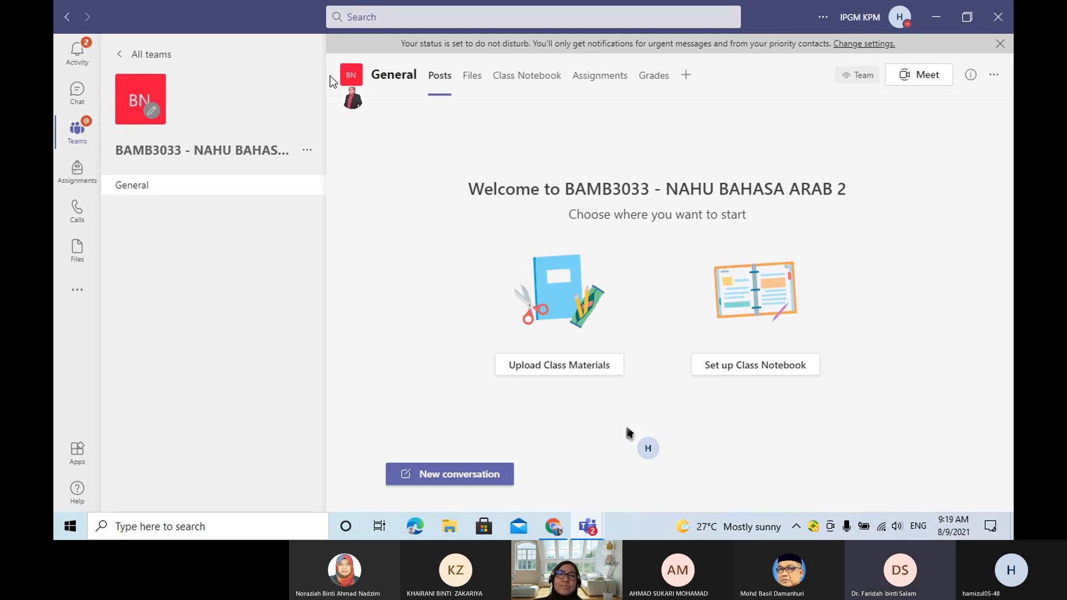
pyautogui.click(79, 145)
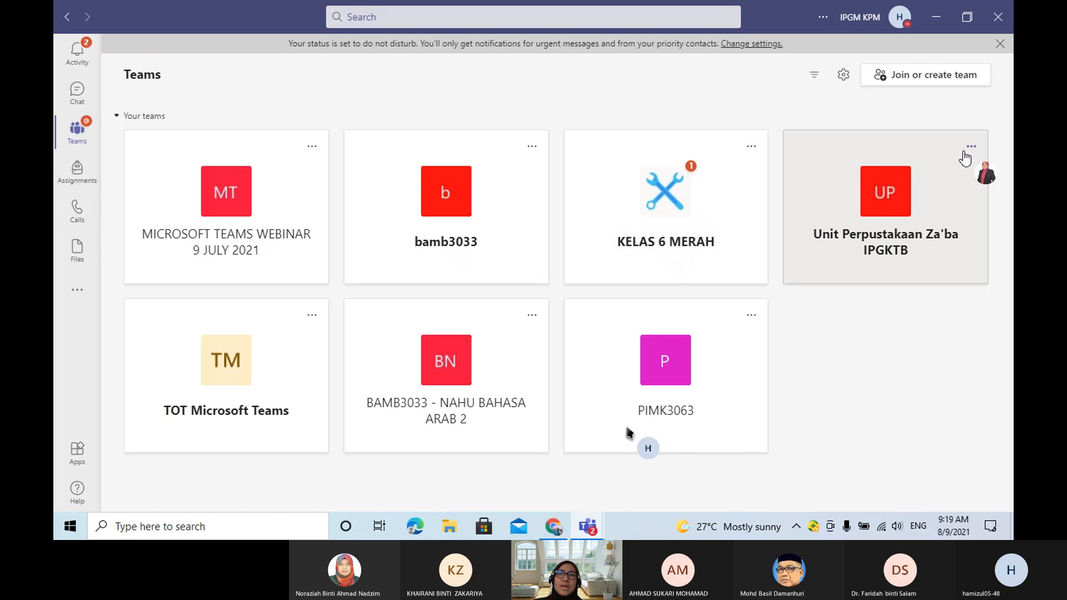
pyautogui.click(933, 79)
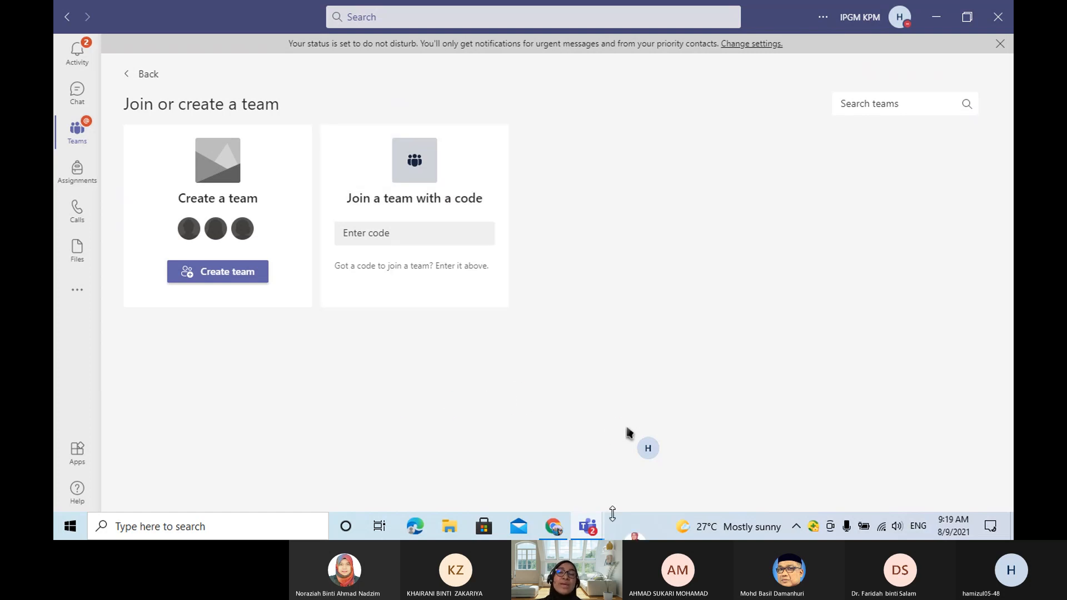
pyautogui.click(147, 73)
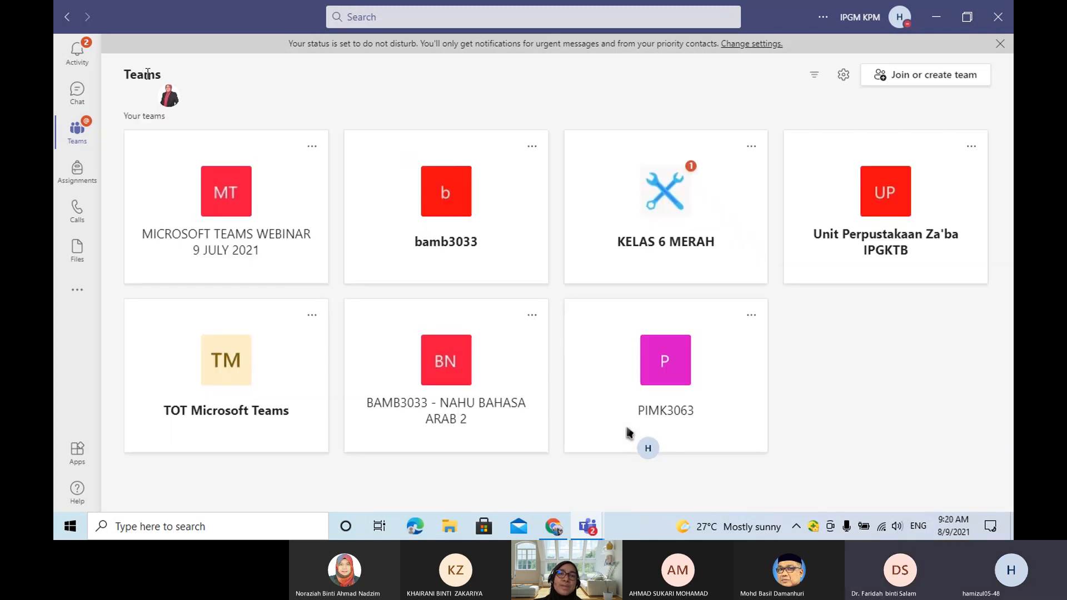
# - Open the settings of the BAMB3033 - NAHU BAHASA ARAB 2 team and show its team code in full screen
pyautogui.click(444, 376)
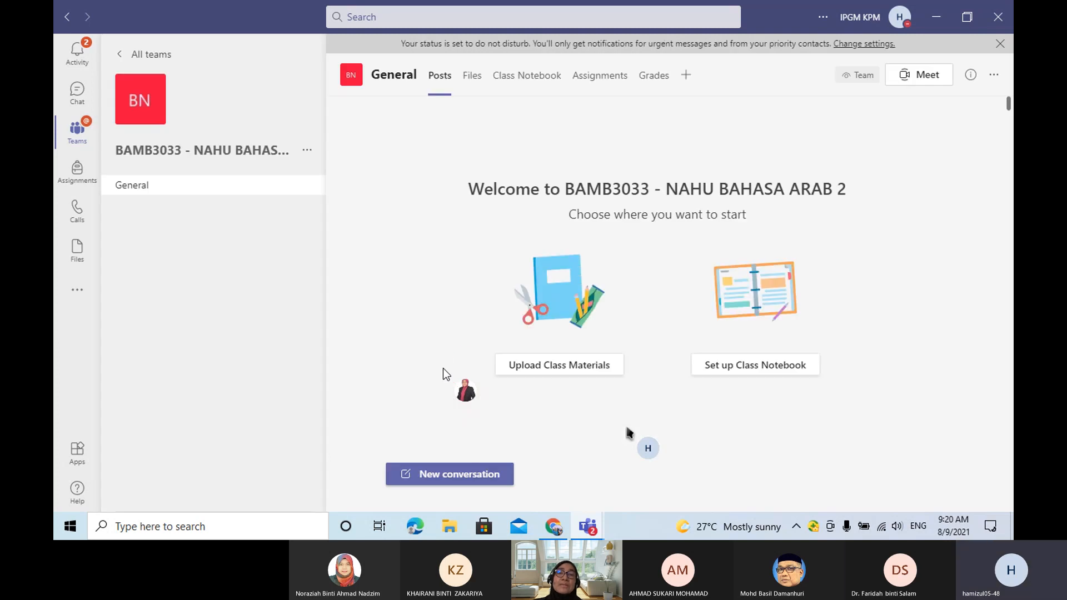
pyautogui.click(308, 151)
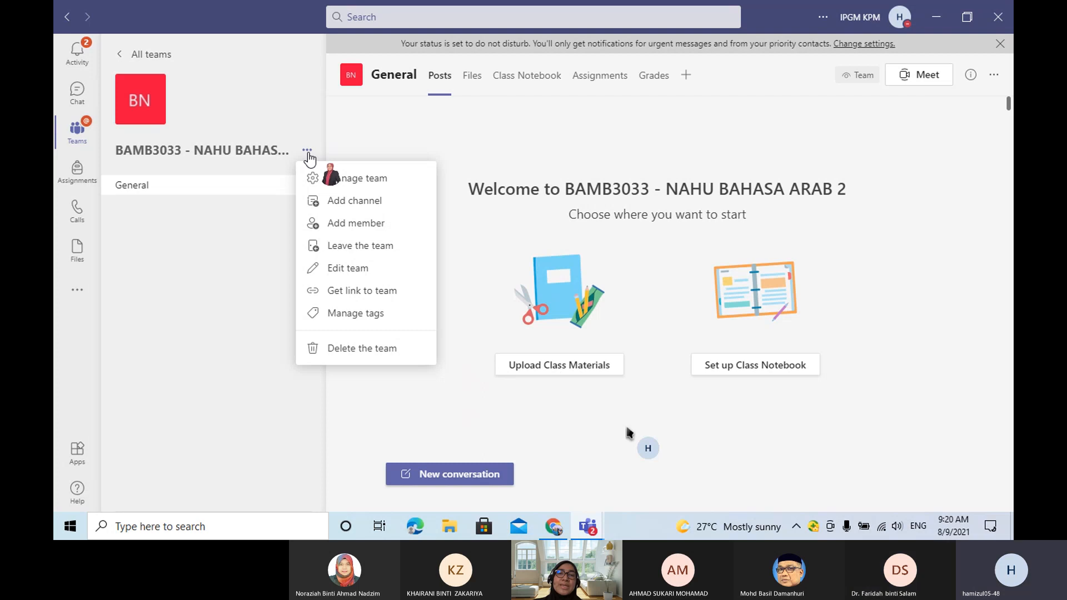
pyautogui.click(388, 178)
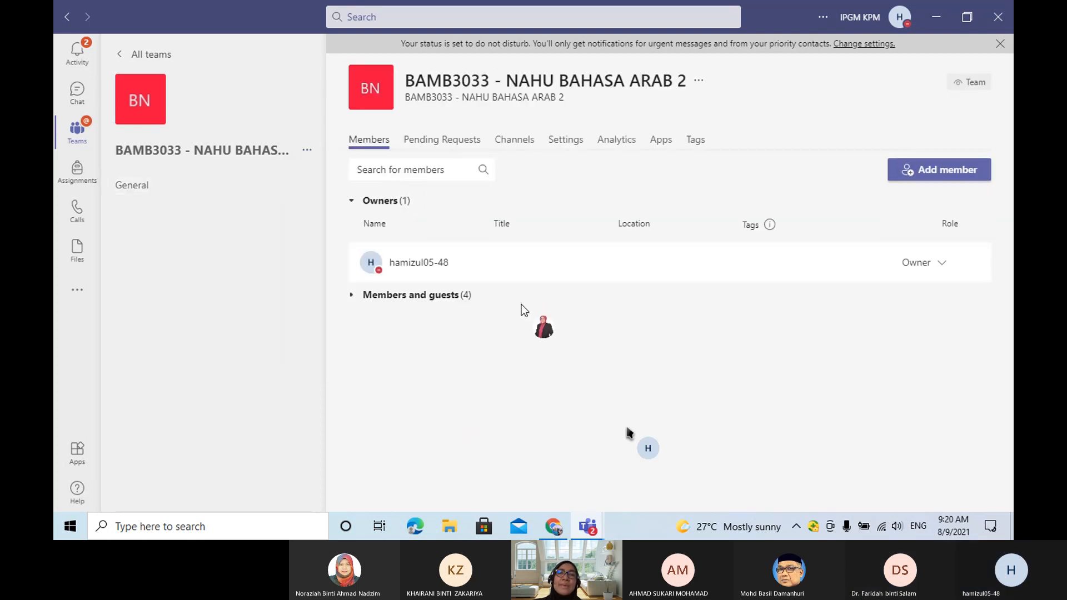
pyautogui.click(573, 137)
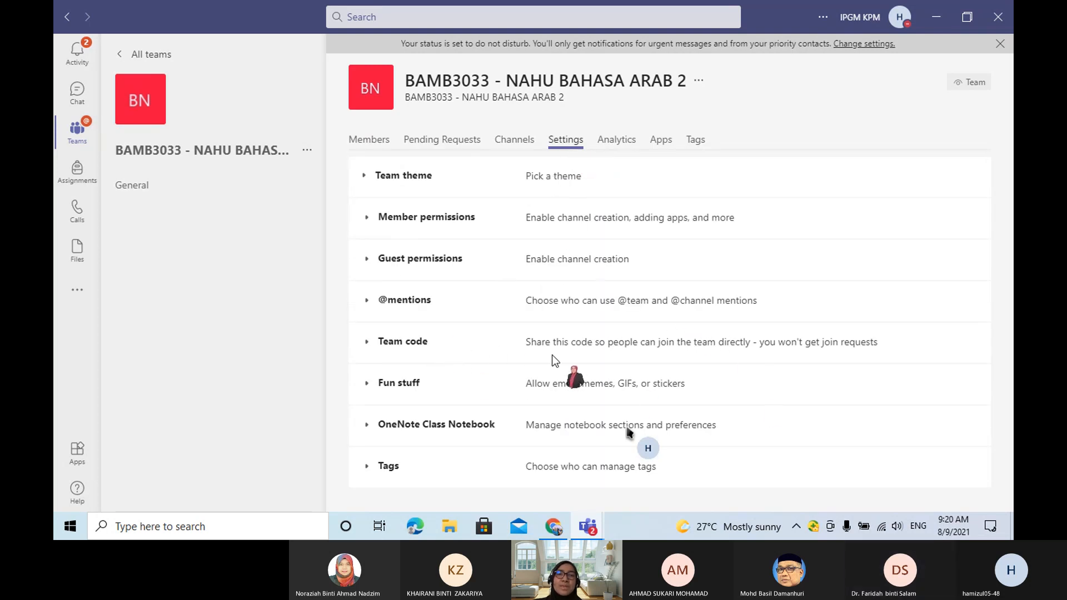
pyautogui.click(400, 351)
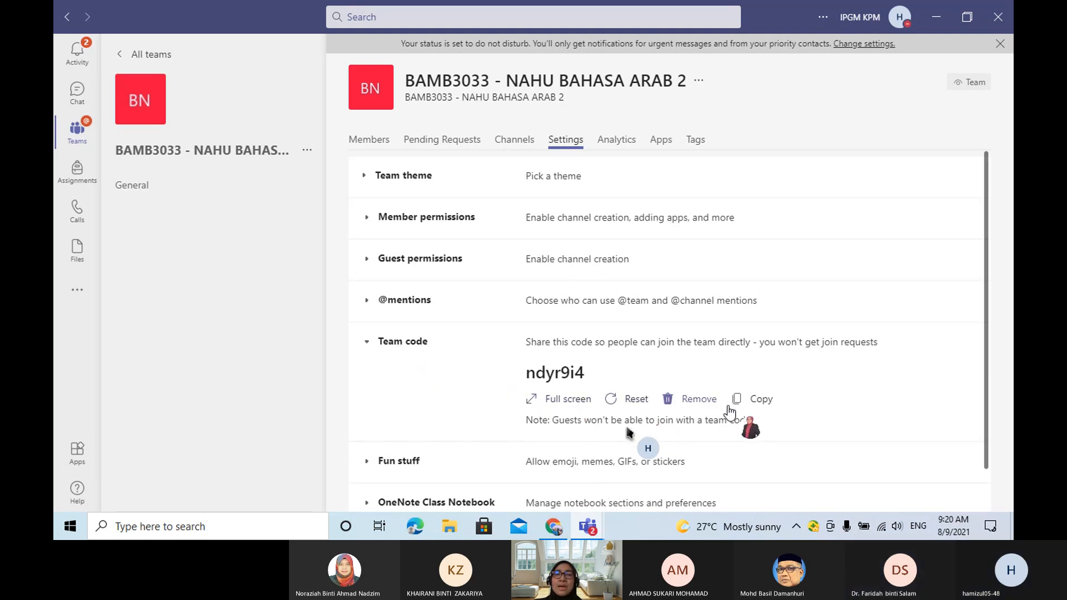
pyautogui.click(554, 400)
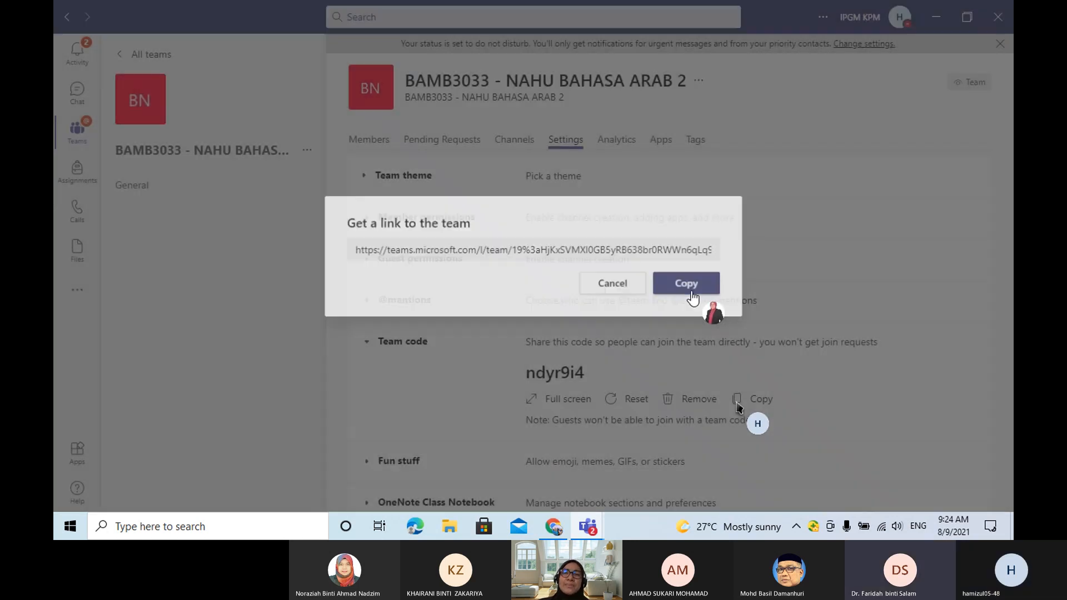
# - Copy the link to the team and view the team's pending join requests
pyautogui.click(693, 298)
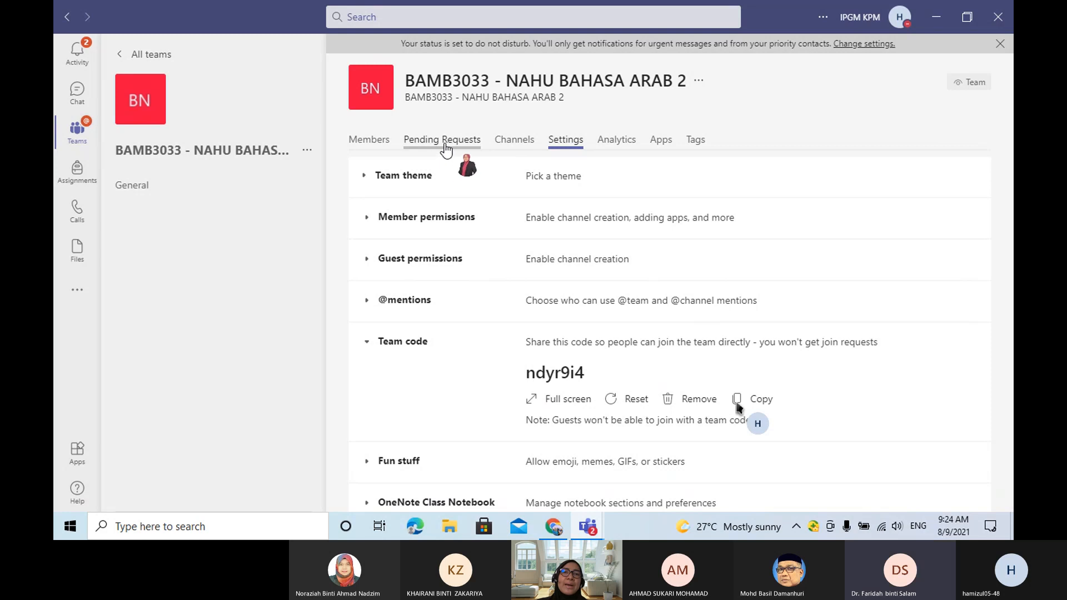
pyautogui.click(449, 146)
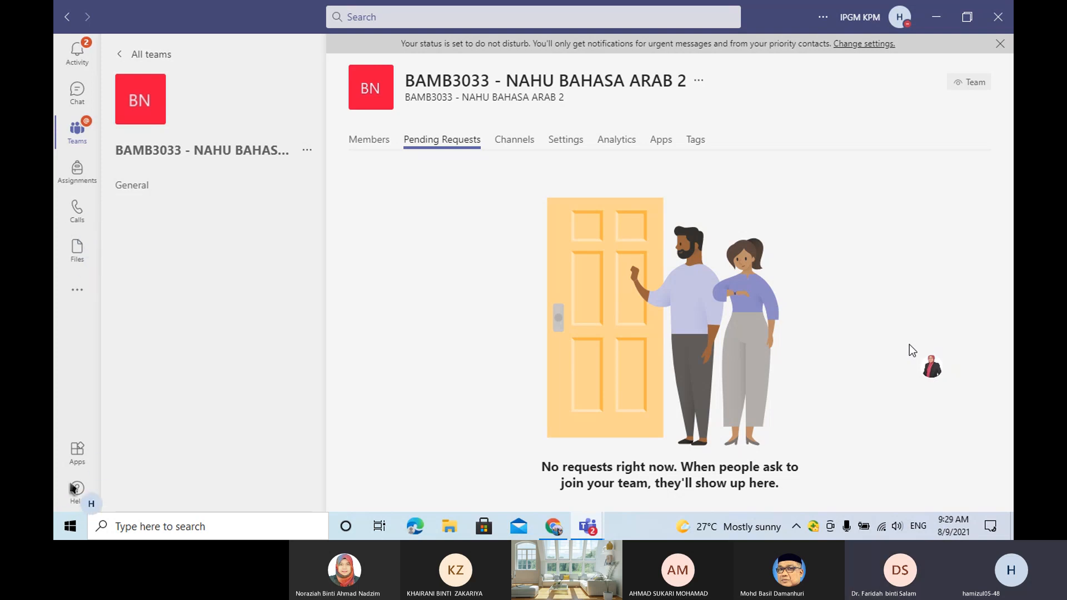
# - Search the app catalogue for "calender", then return to the class team and look at the available accounts and organisations
pyautogui.click(79, 455)
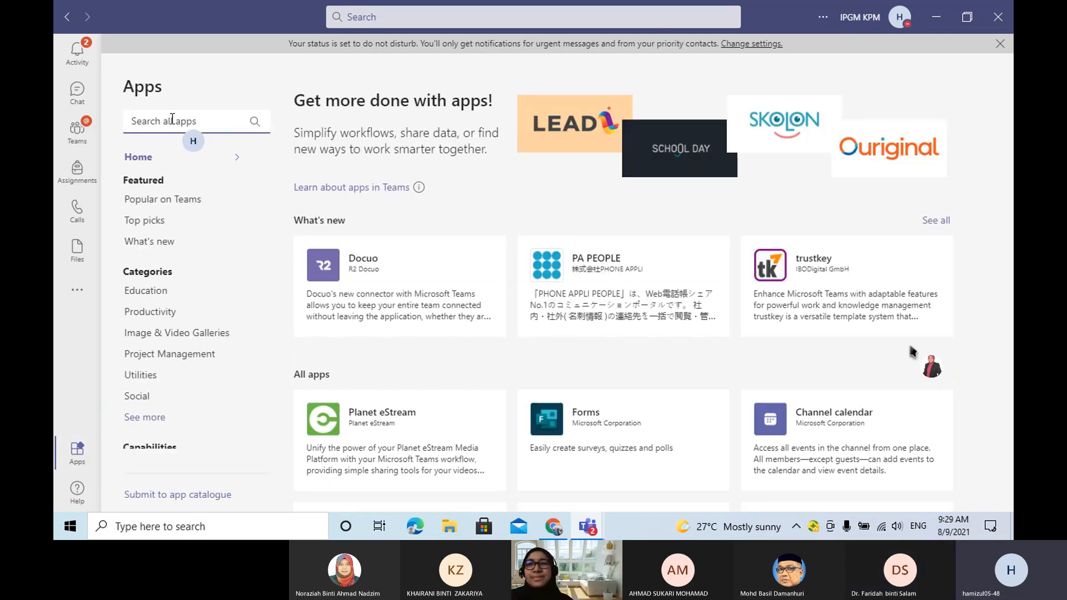
pyautogui.write('calender')
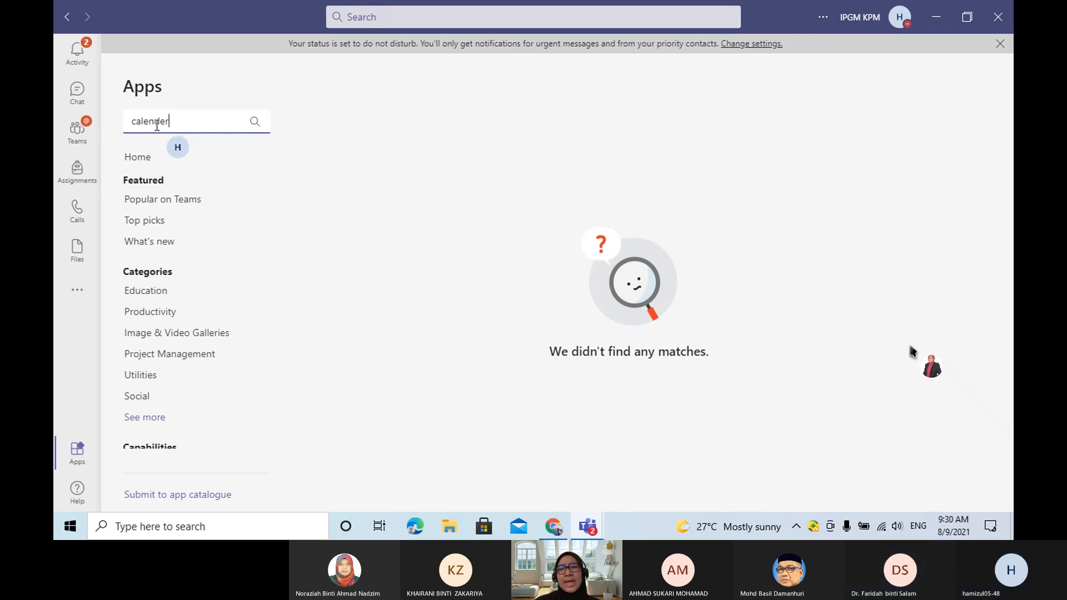
pyautogui.click(78, 130)
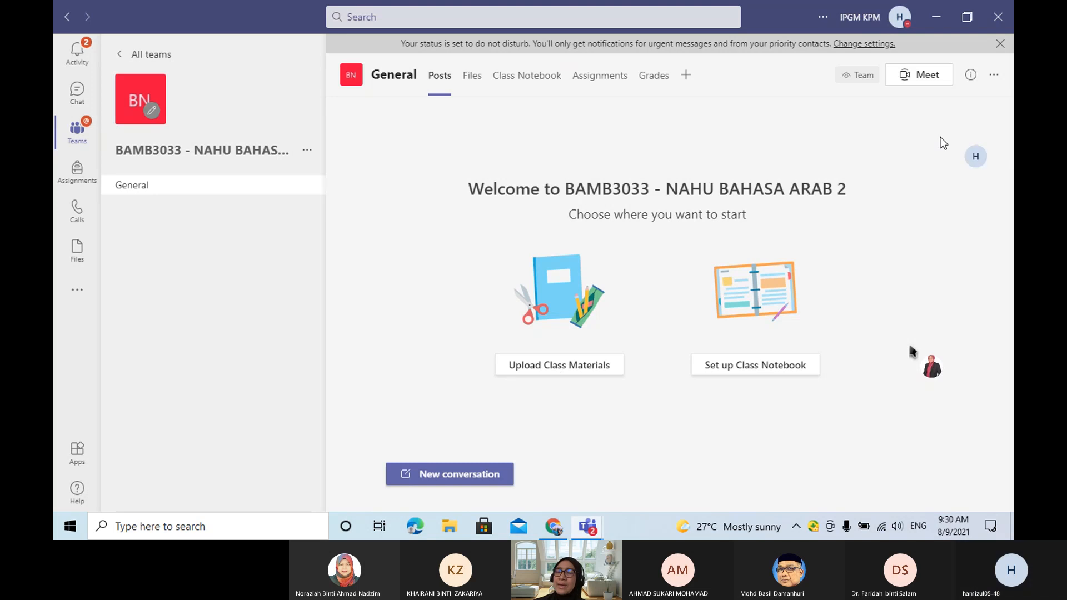
pyautogui.click(853, 27)
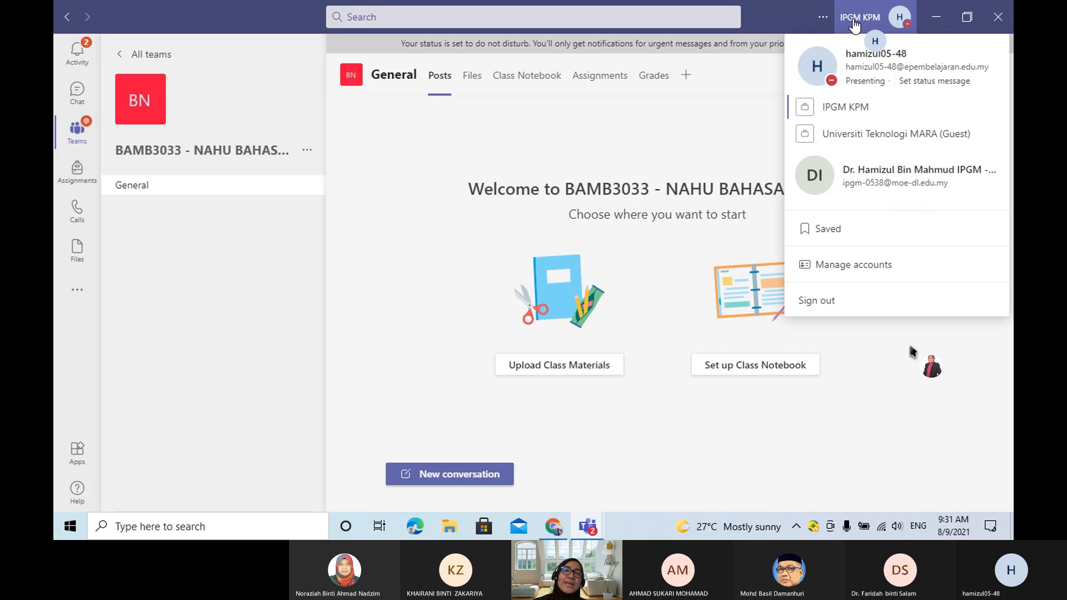
pyautogui.click(856, 22)
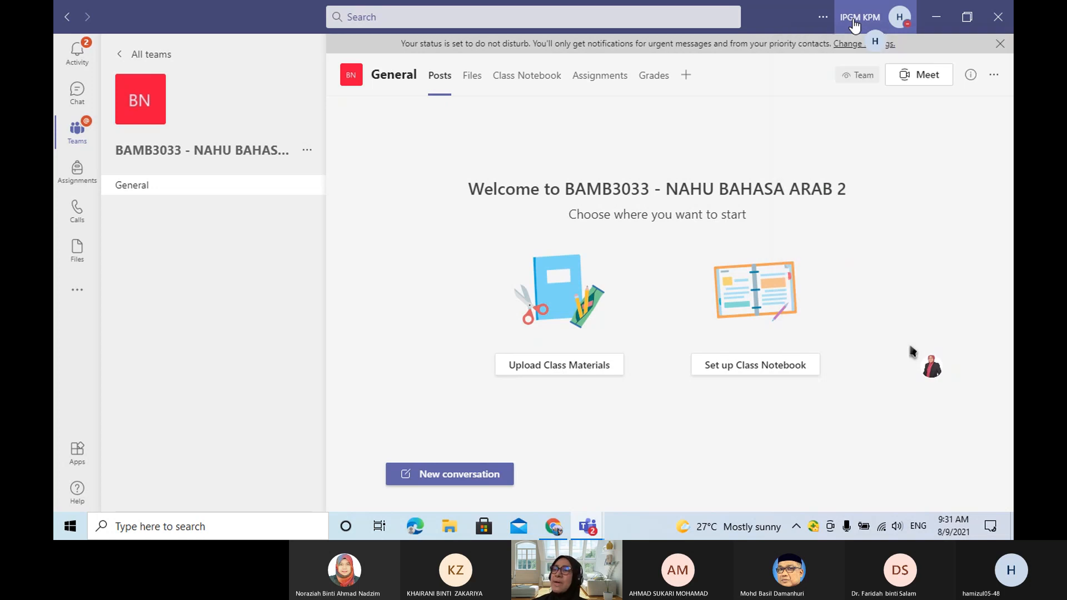
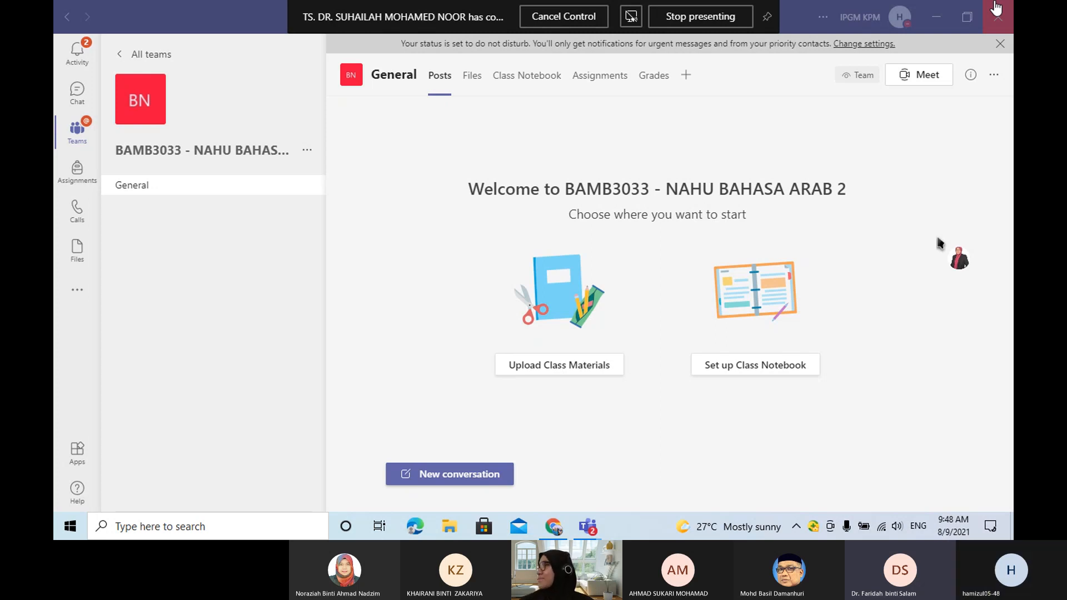
# - Open the activity feed and examine the latest reply with its image in the General channel of TOT Microsoft Teams
pyautogui.click(77, 55)
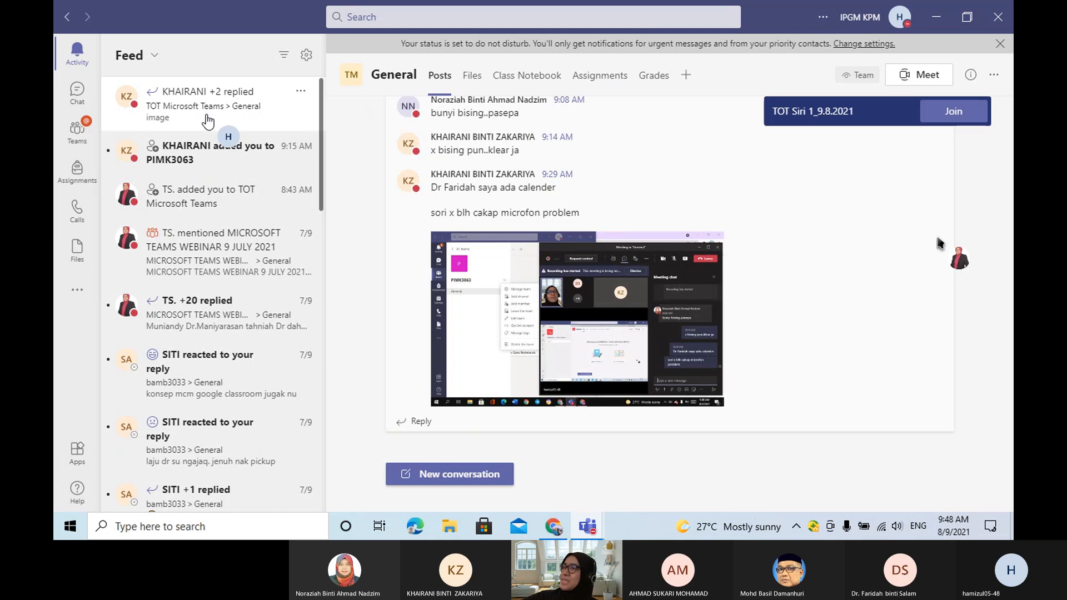
pyautogui.moveTo(798, 181)
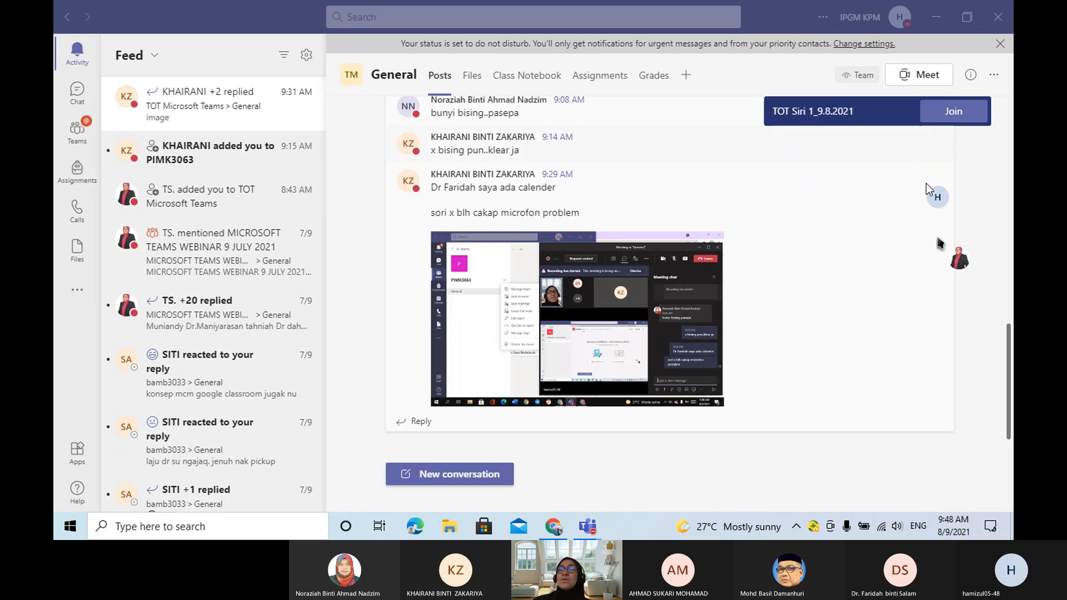
pyautogui.scroll(2, 936, 234)
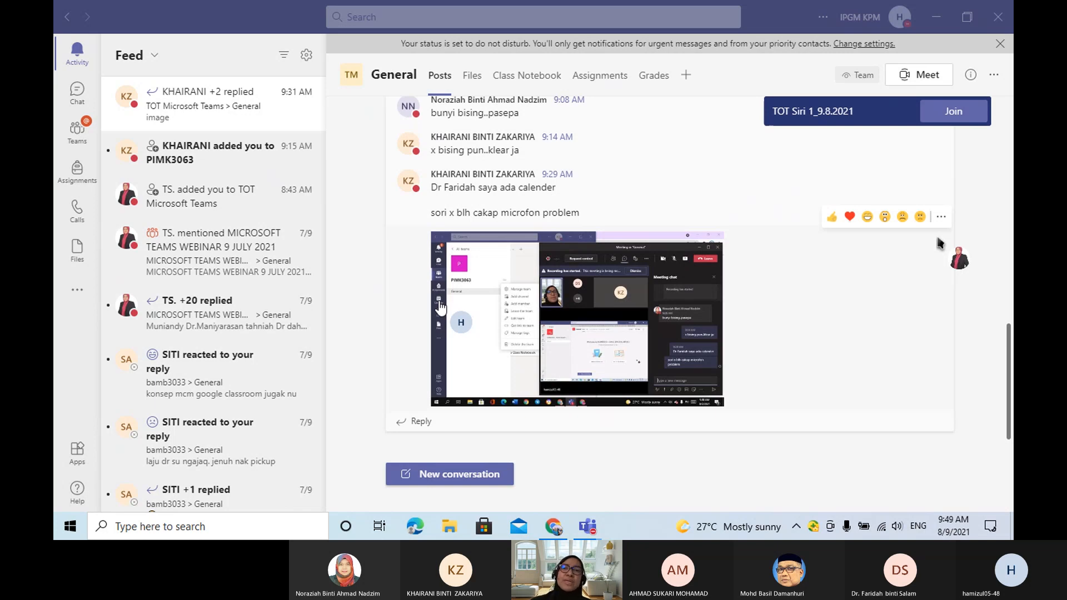
# - View the Group OBS chat and return to the General channel of the BAMB3033 - NAHU BAHASA ARAB 2 team
pyautogui.click(75, 103)
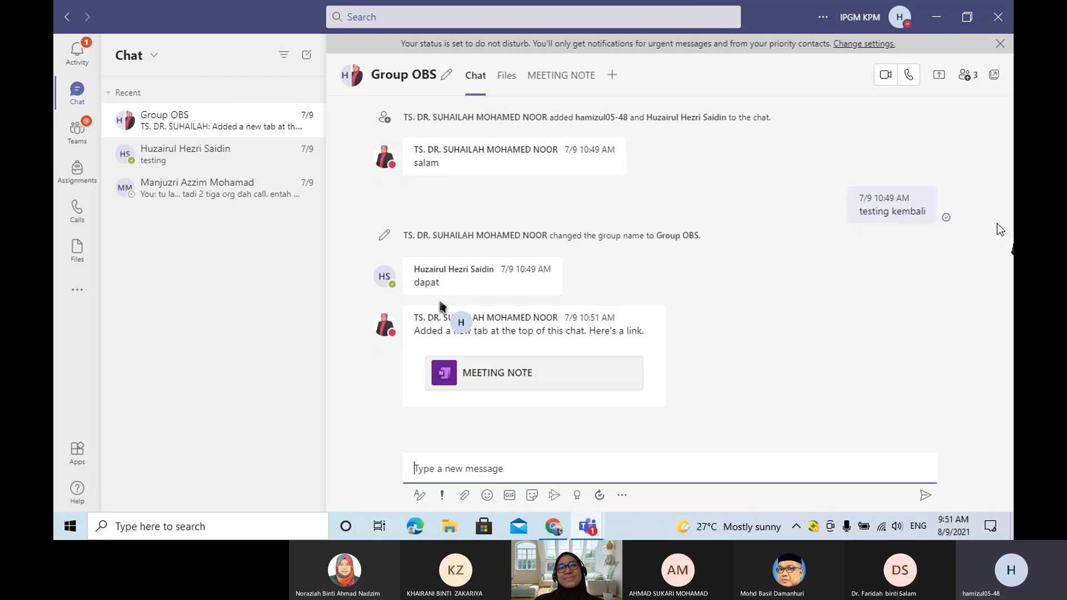
pyautogui.click(77, 134)
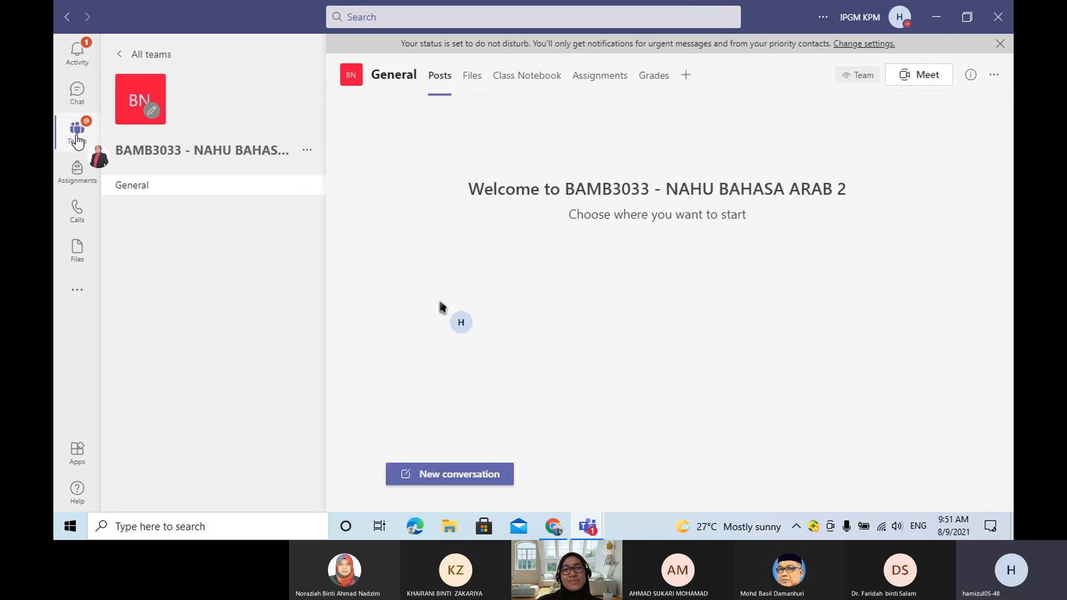